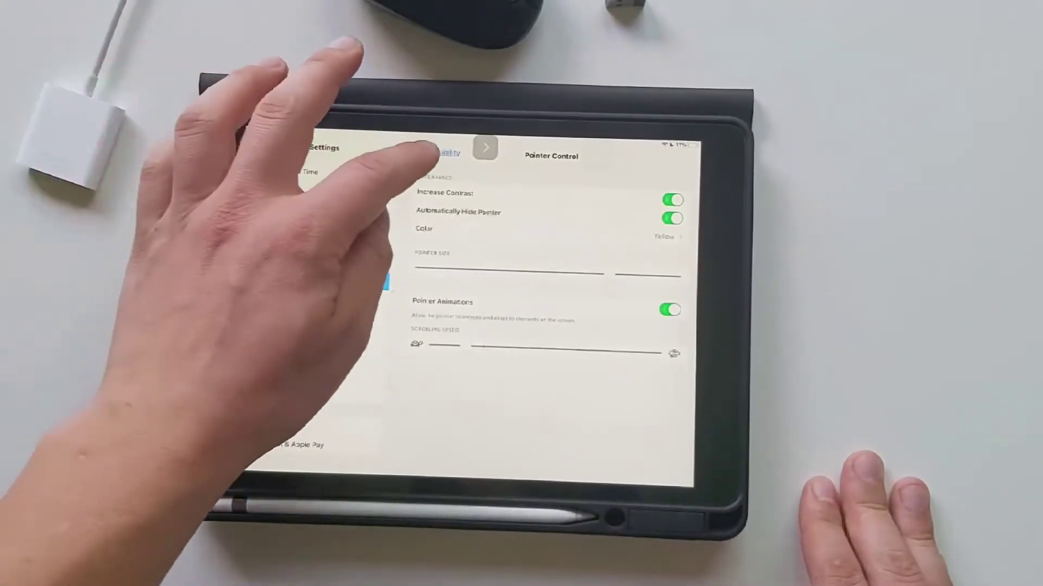
- Go back from Pointer Control to the main Accessibility page
left_click(440, 152)
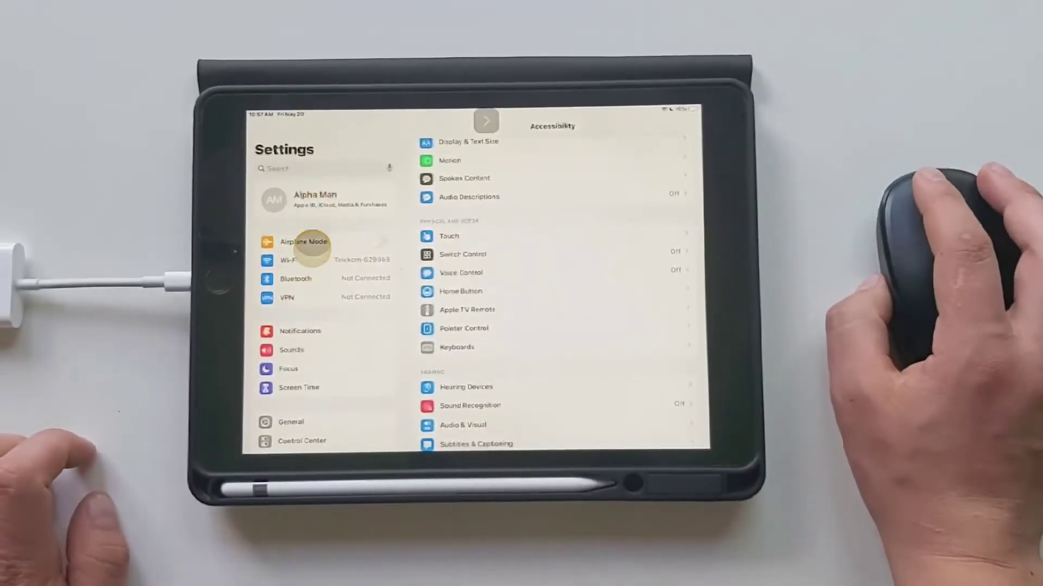
scroll(332, 295, "down", 5)
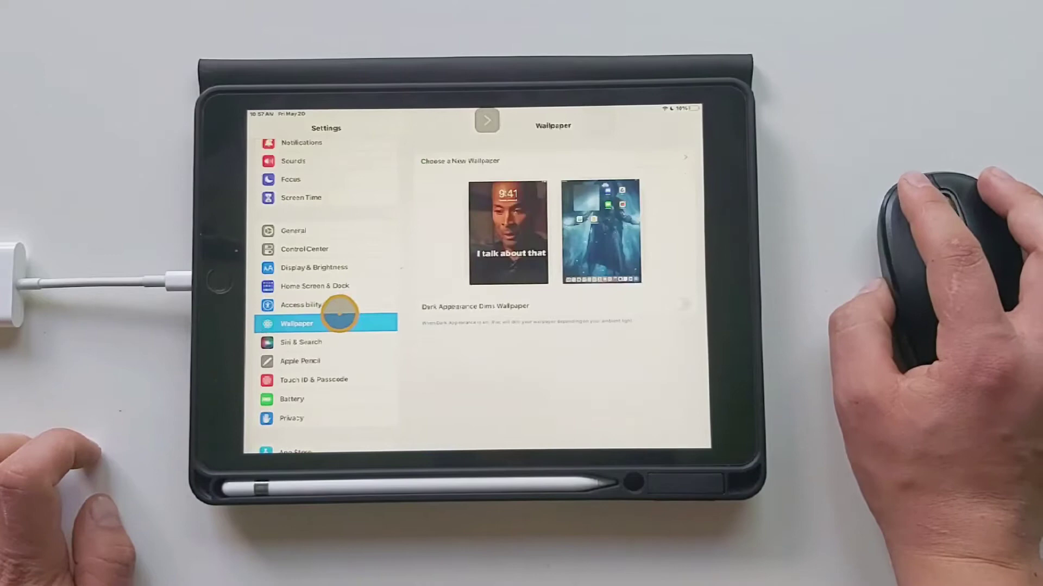
- Select Accessibility in the Settings sidebar
left_click(337, 305)
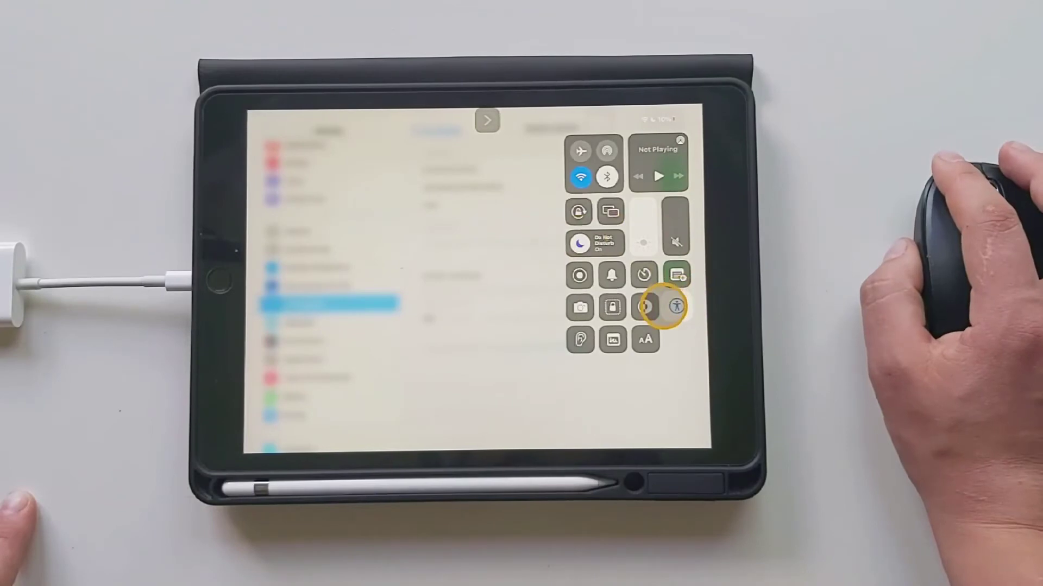
- View the Accessibility Shortcuts list with AssistiveTouch ticked, then dismiss it and Control Center
left_click(675, 307)
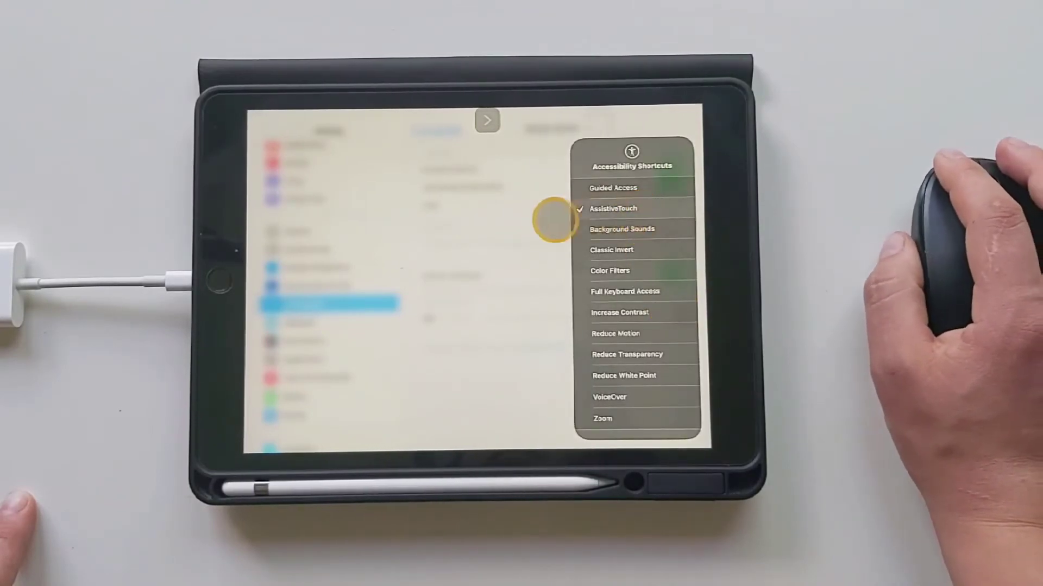
left_click(482, 227)
left_click(482, 228)
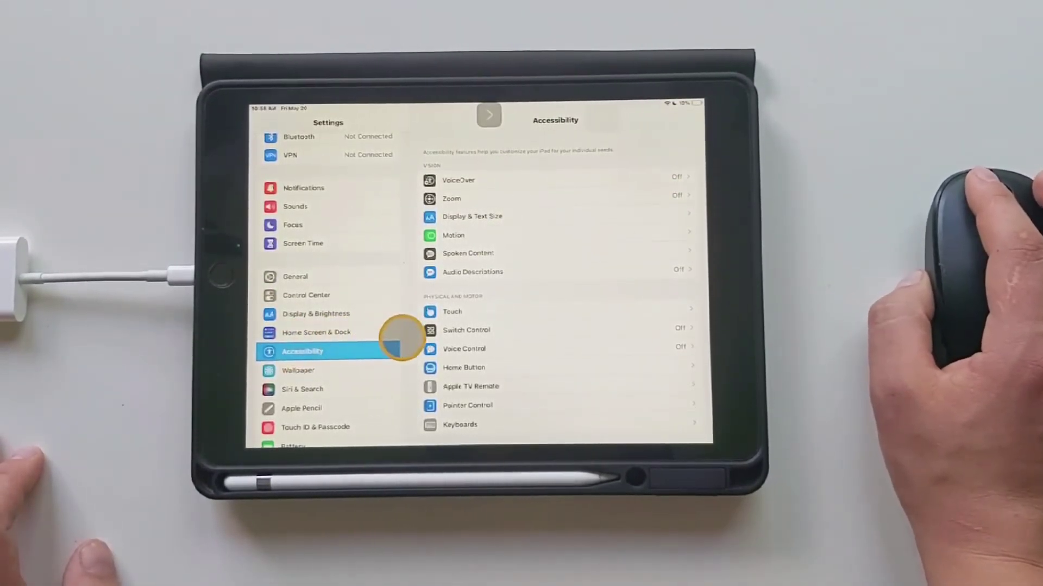
- Toggle AssistiveTouch under Touch, answer its alert, and bring up the floating AssistiveTouch menu
left_click(423, 317)
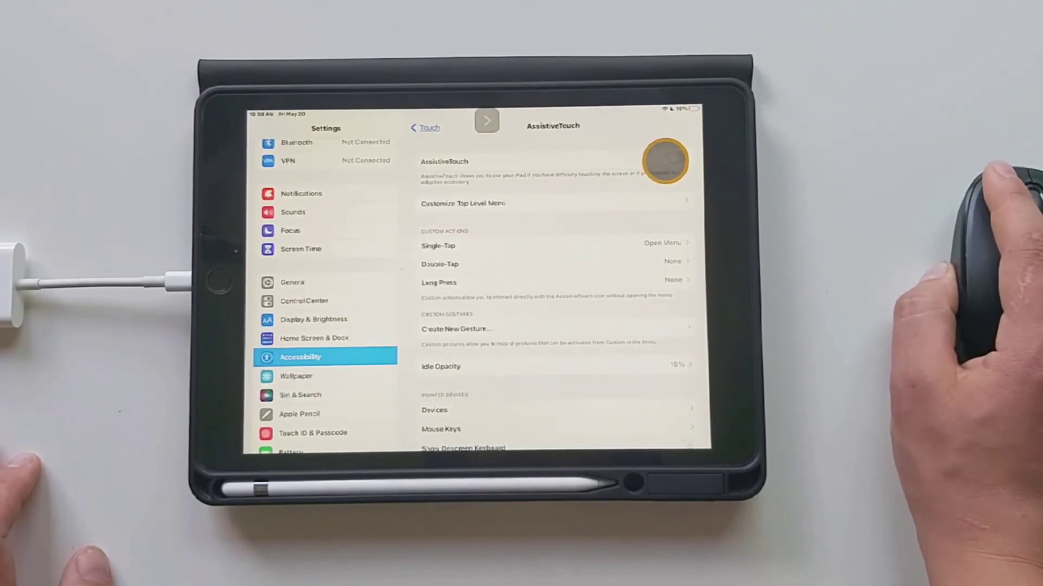
left_click(668, 160)
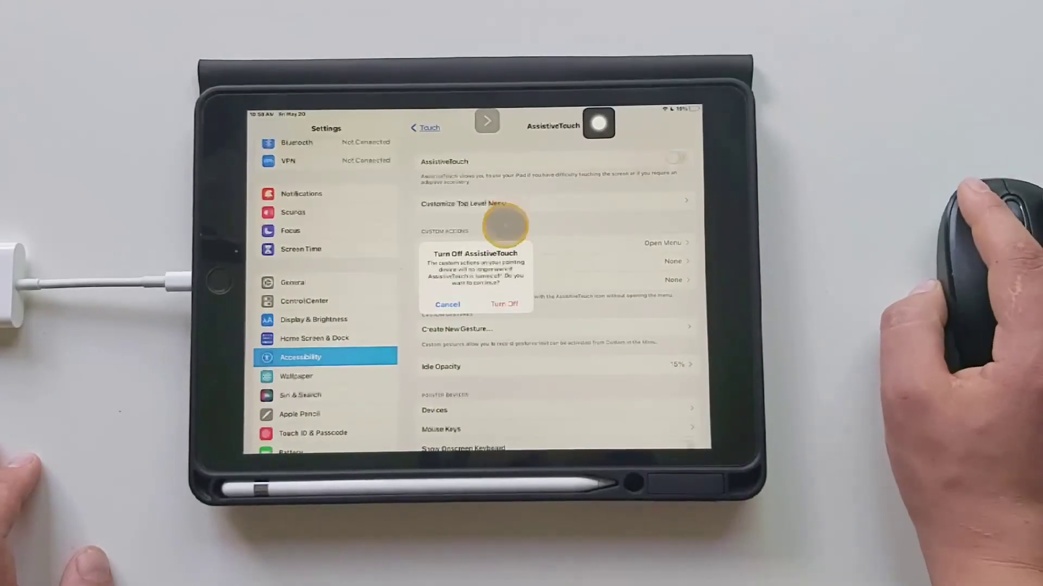
left_click(512, 309)
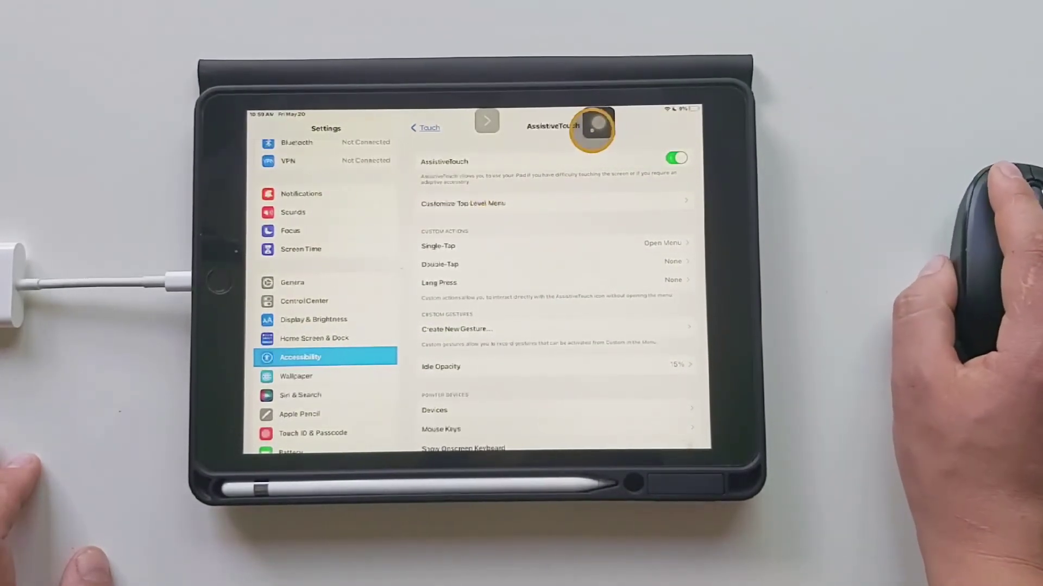
left_click(593, 126)
left_click(481, 234)
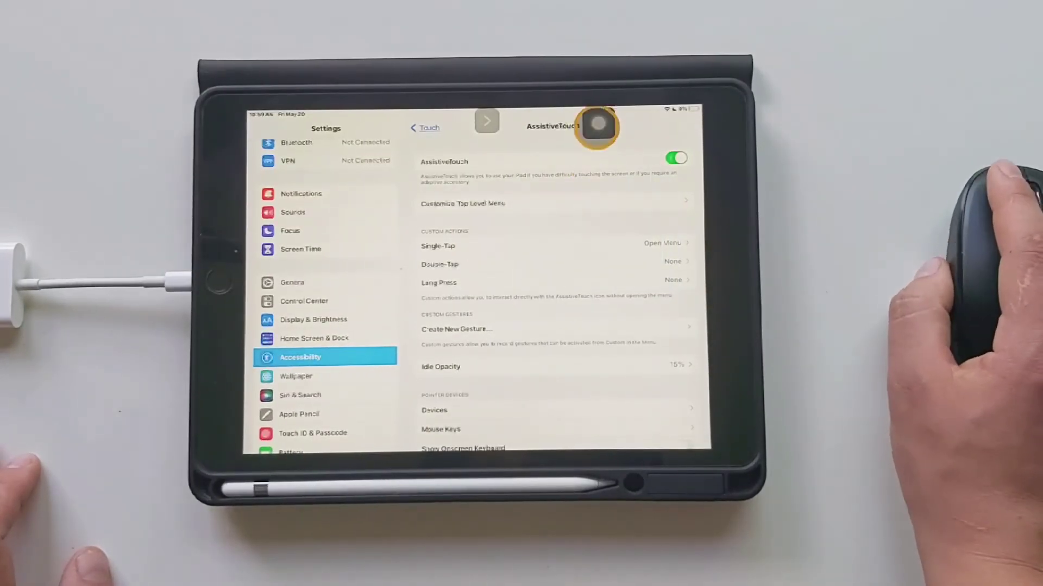
left_click(596, 126)
left_click(429, 224)
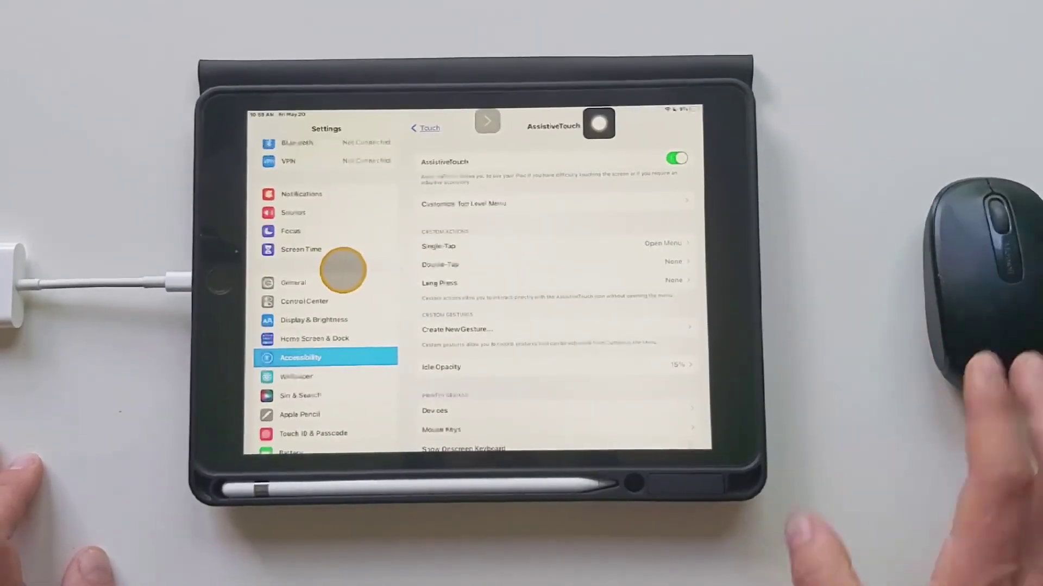